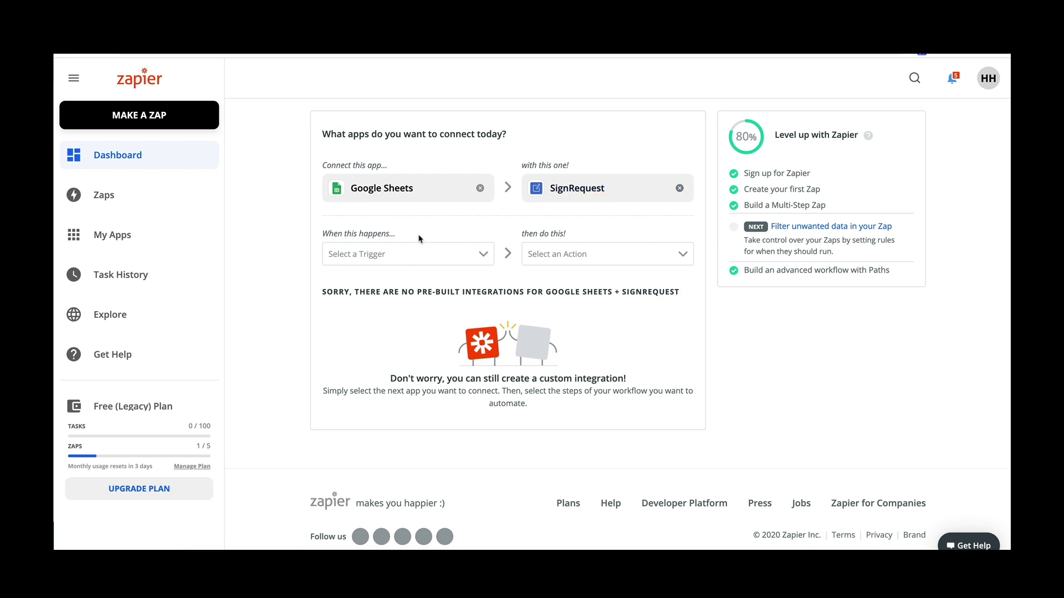
# Step: Create a Zap from the Google Sheets trigger New or Updated Spreadsheet Row to the SignRequest action Send SignRequest From Template
pyautogui.click(400, 258)
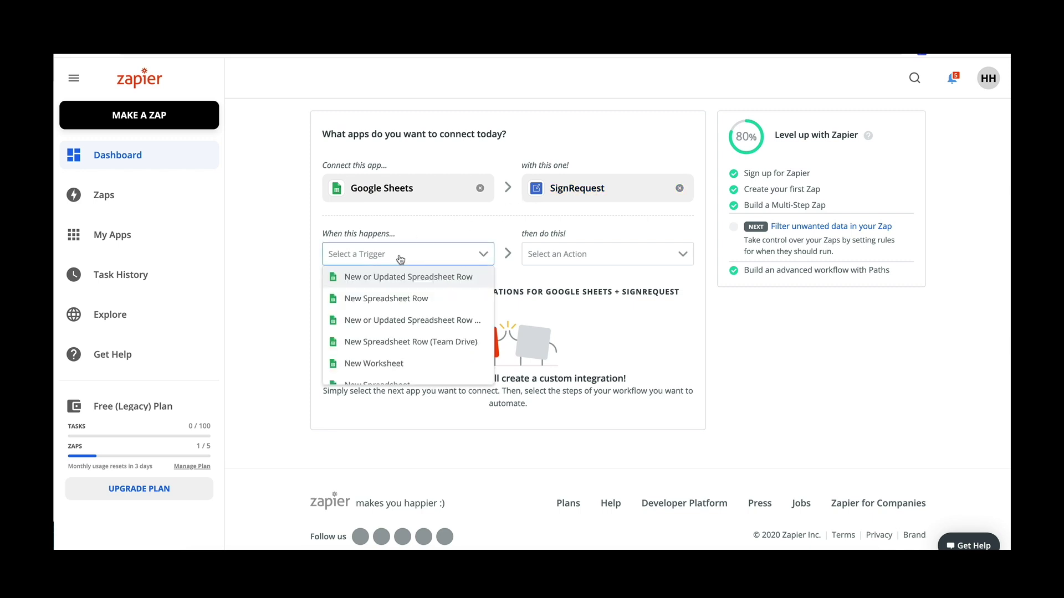
pyautogui.click(470, 285)
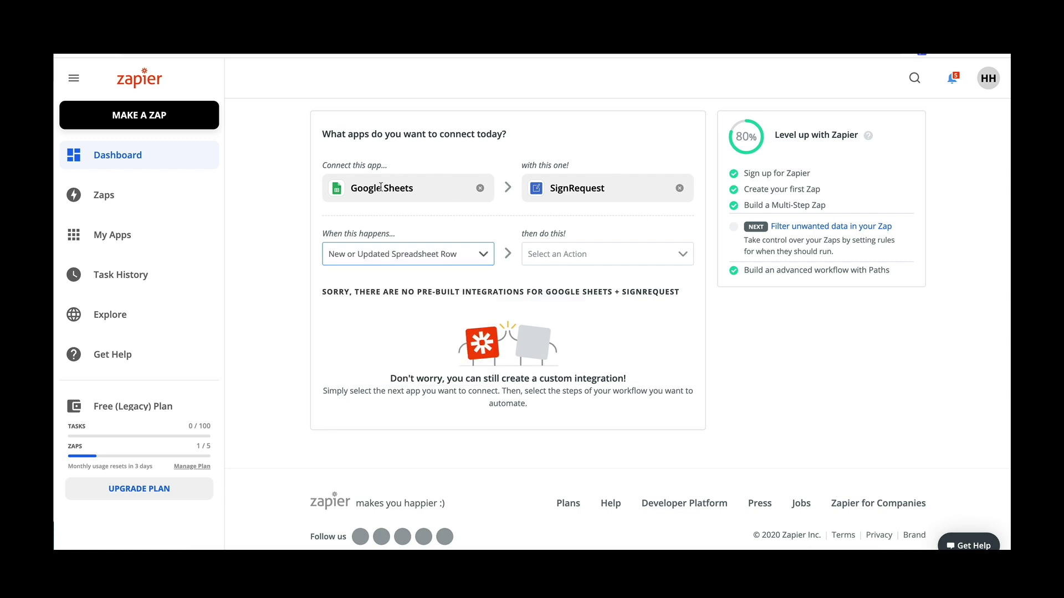
pyautogui.click(573, 255)
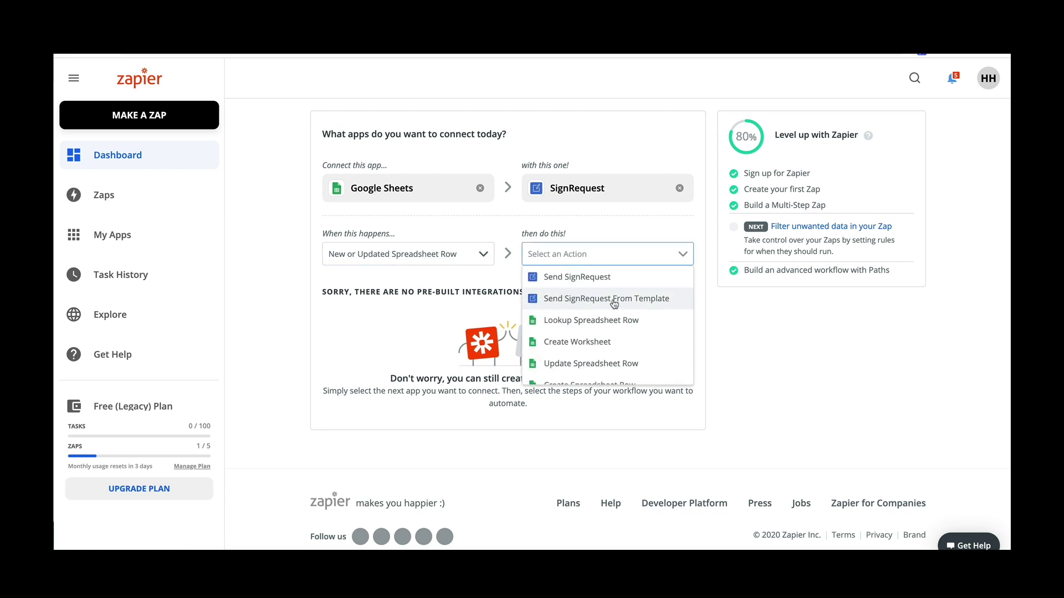
pyautogui.click(675, 304)
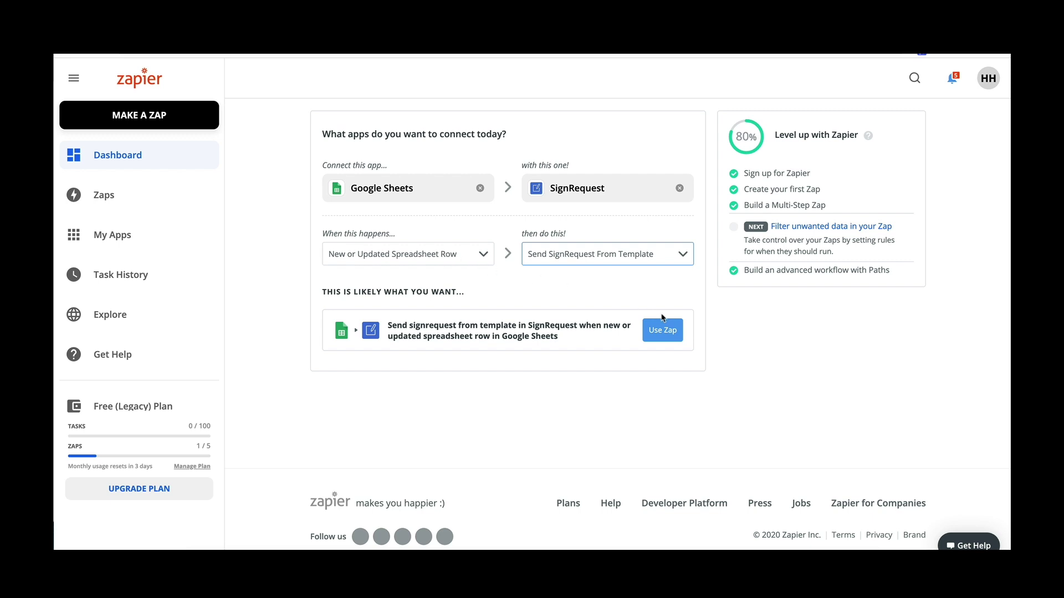
pyautogui.click(666, 340)
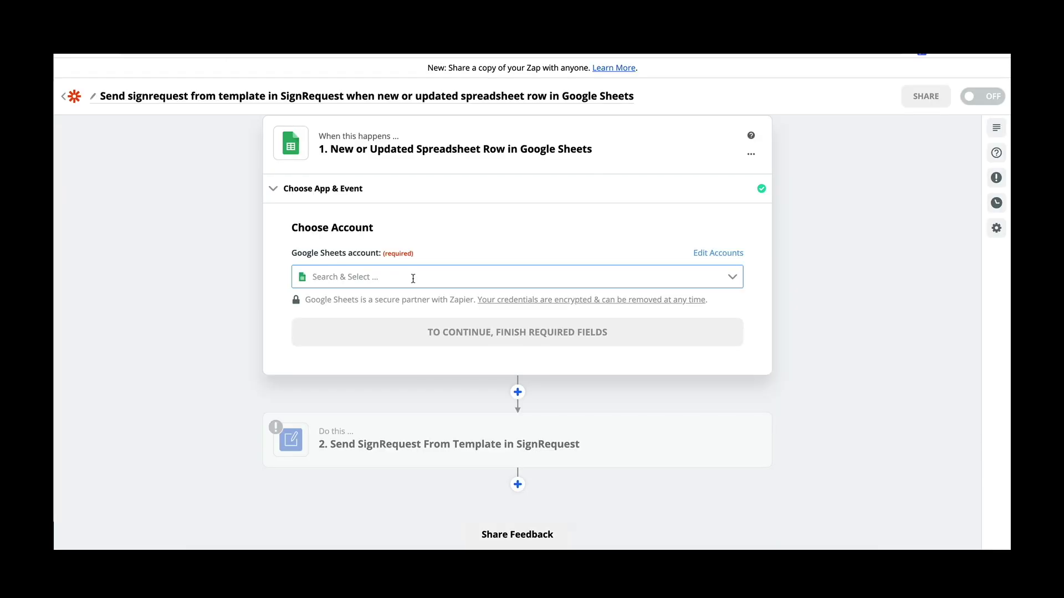
# Step: Choose the existing Google Sheets account and set the trigger to spreadsheet Zapier Testing, worksheet Sheet1, with any_column as trigger column
pyautogui.click(412, 278)
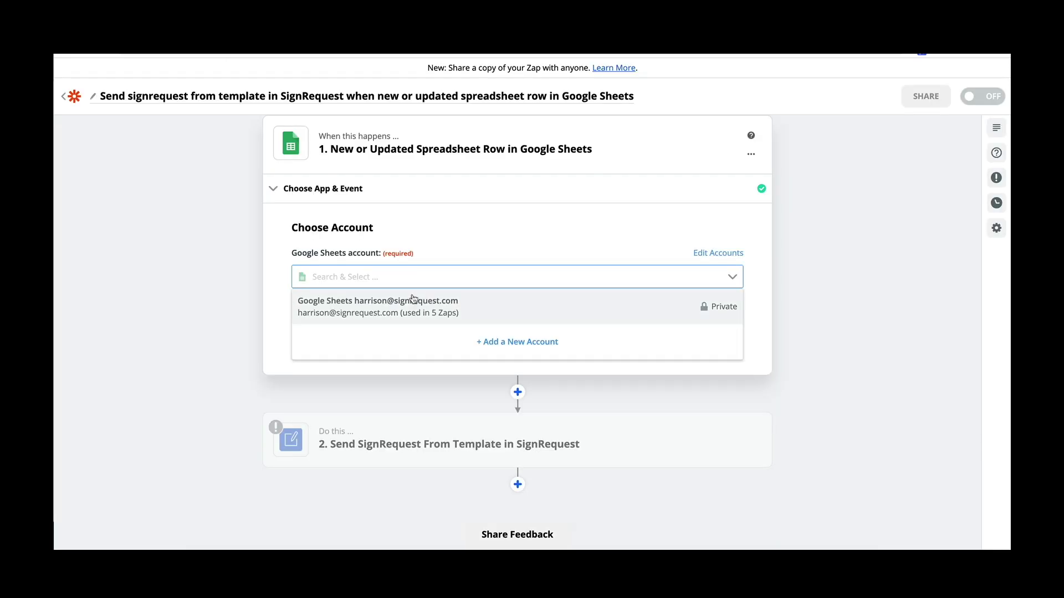
pyautogui.click(411, 302)
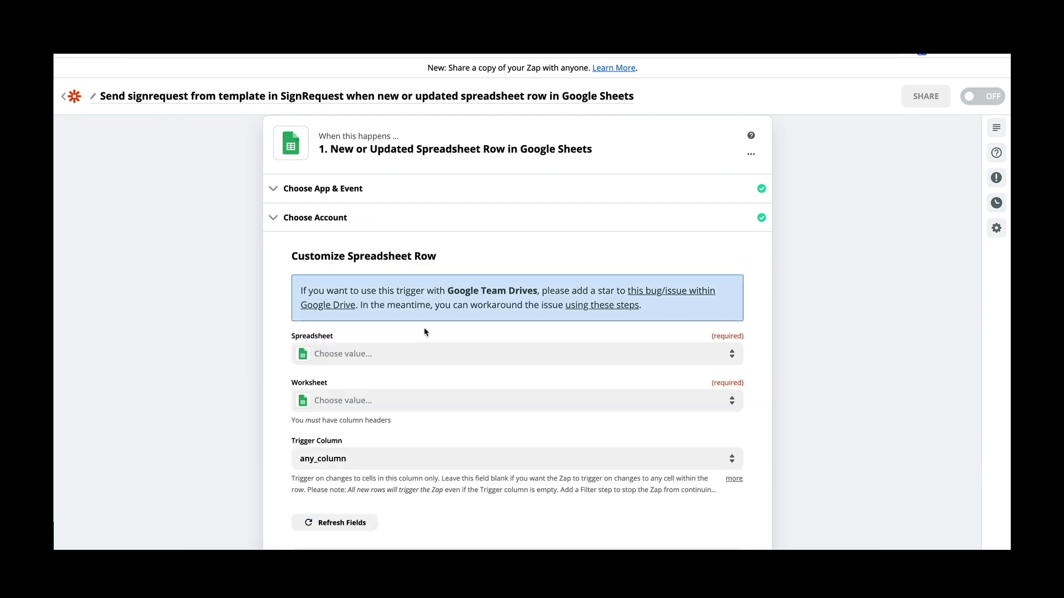
pyautogui.click(419, 356)
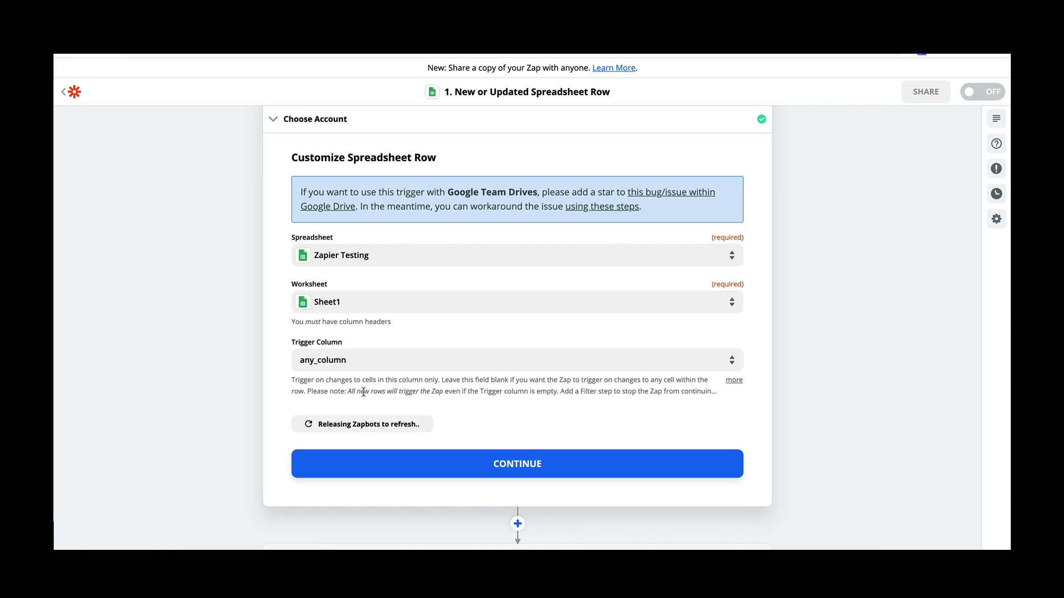
pyautogui.click(353, 357)
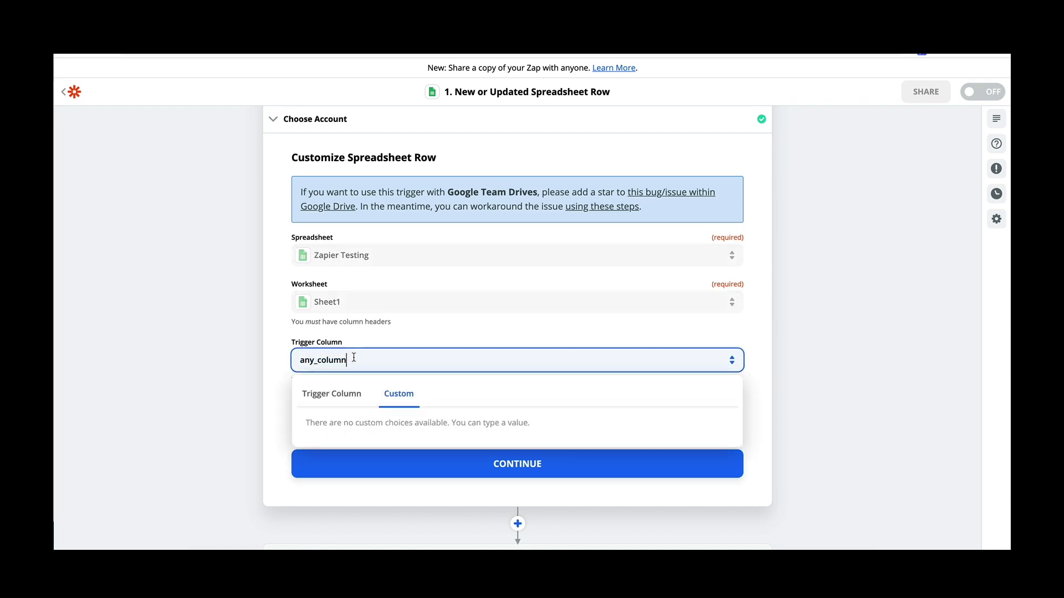
pyautogui.click(386, 345)
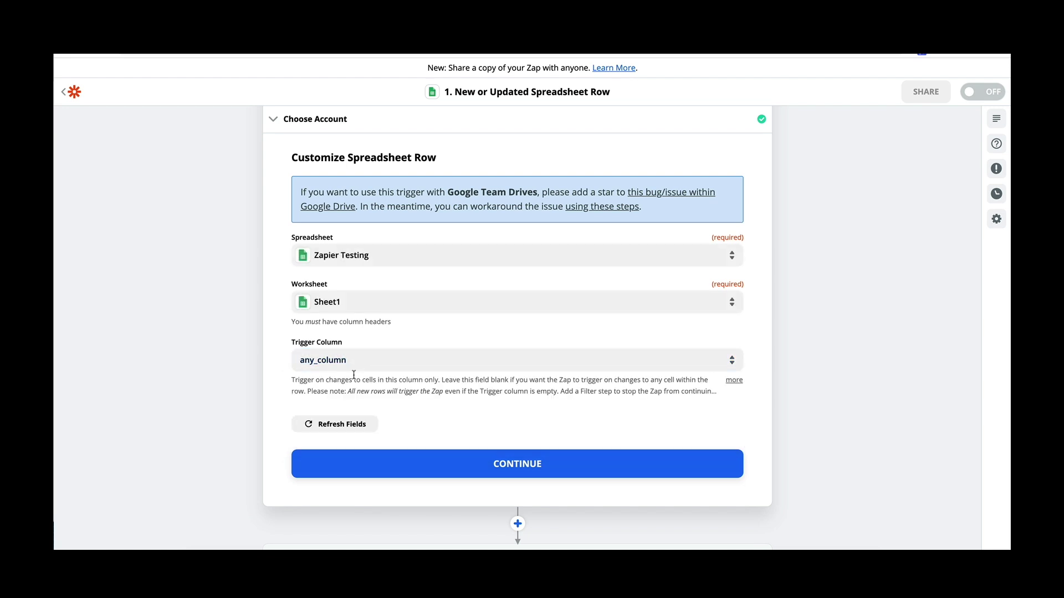
pyautogui.click(433, 469)
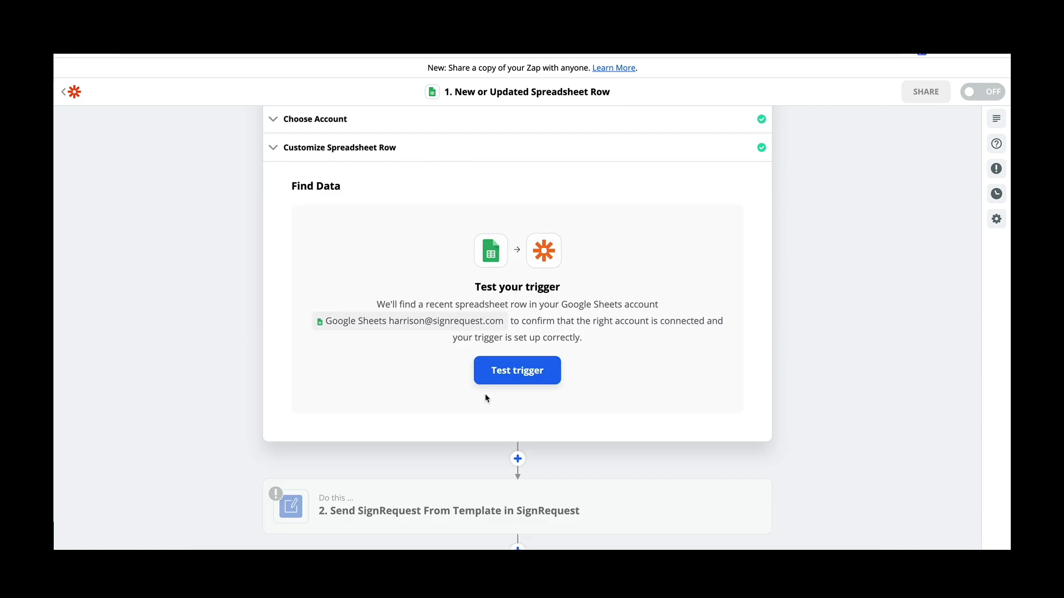
# Step: Test the Google Sheets trigger and accept the SignRequest action's app, event and account
pyautogui.click(510, 376)
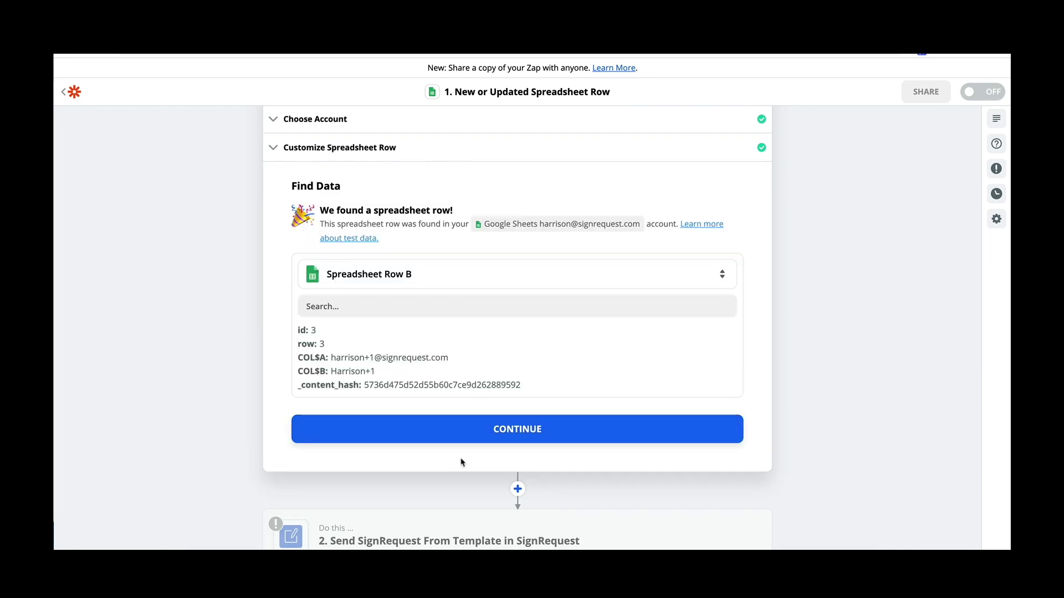
pyautogui.click(465, 438)
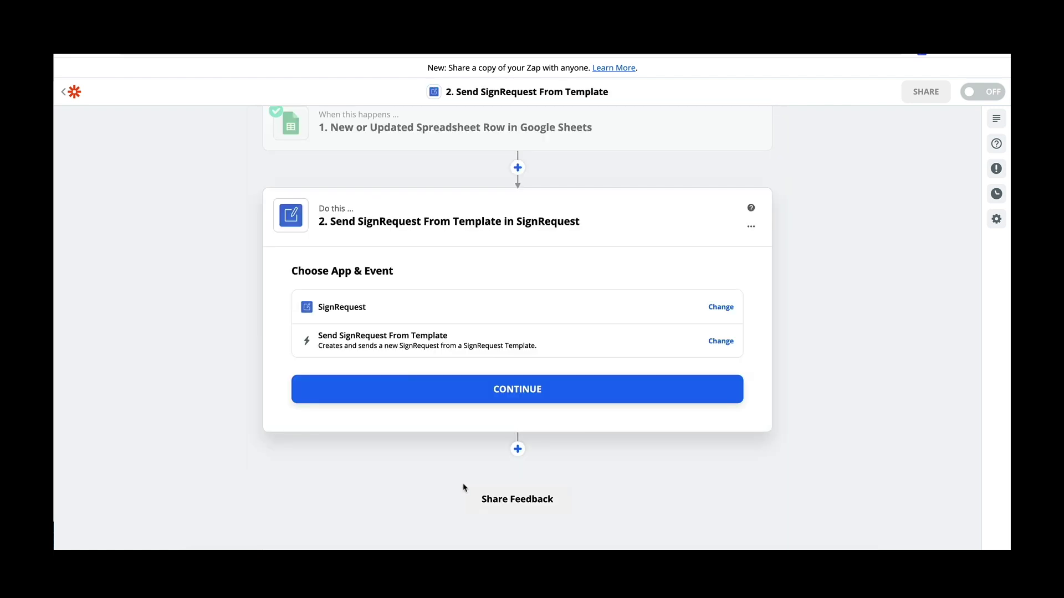
pyautogui.click(497, 389)
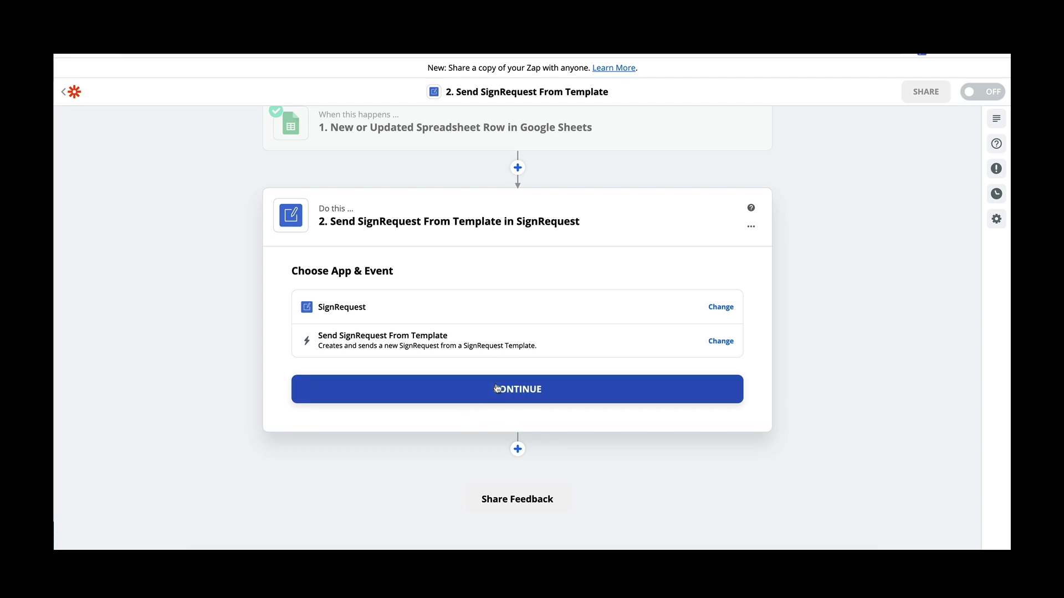
pyautogui.click(497, 389)
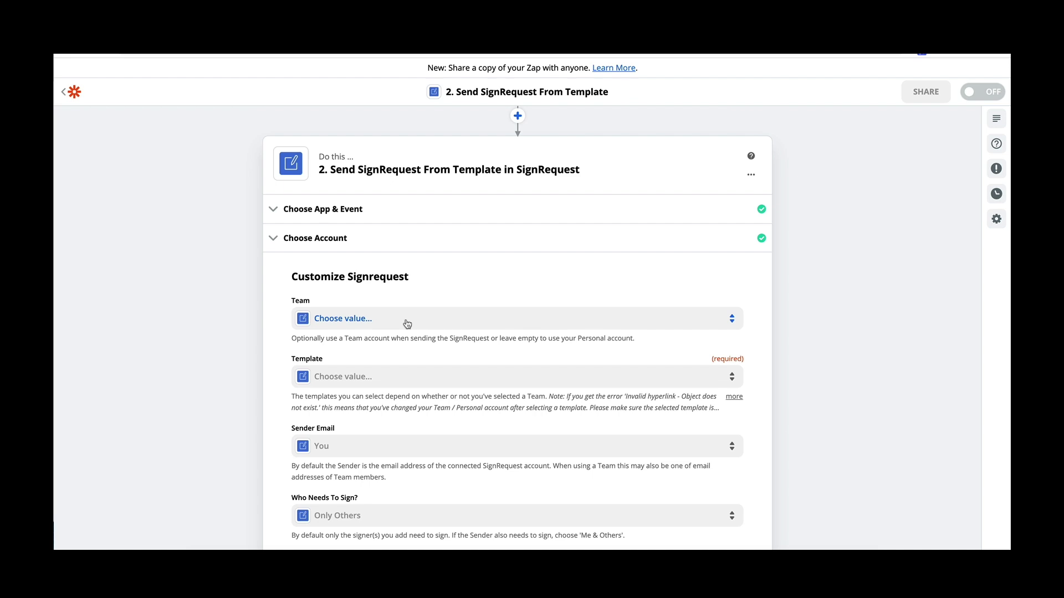
# Step: Set the SignRequest team to Zapier Testing and the template to ZAPIER TEST TEMPLATE
pyautogui.click(407, 324)
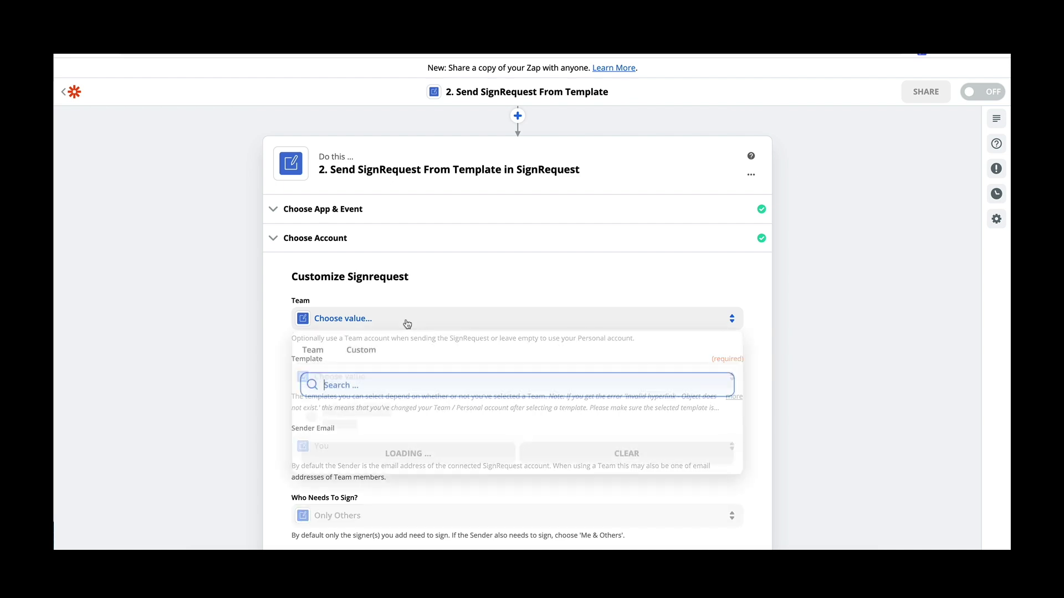
pyautogui.scroll(-1, 397, 455)
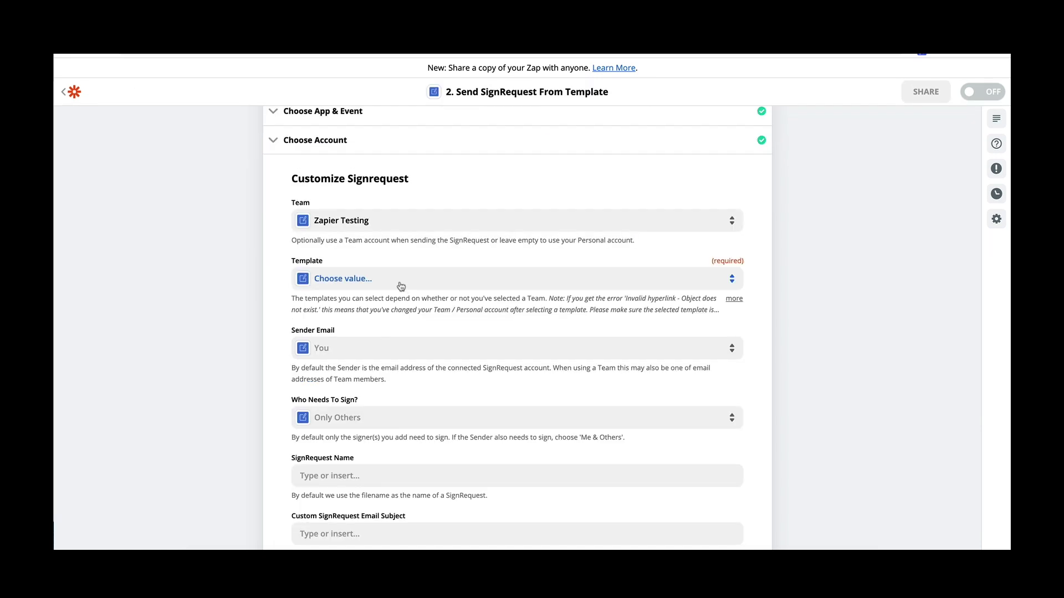
pyautogui.click(401, 282)
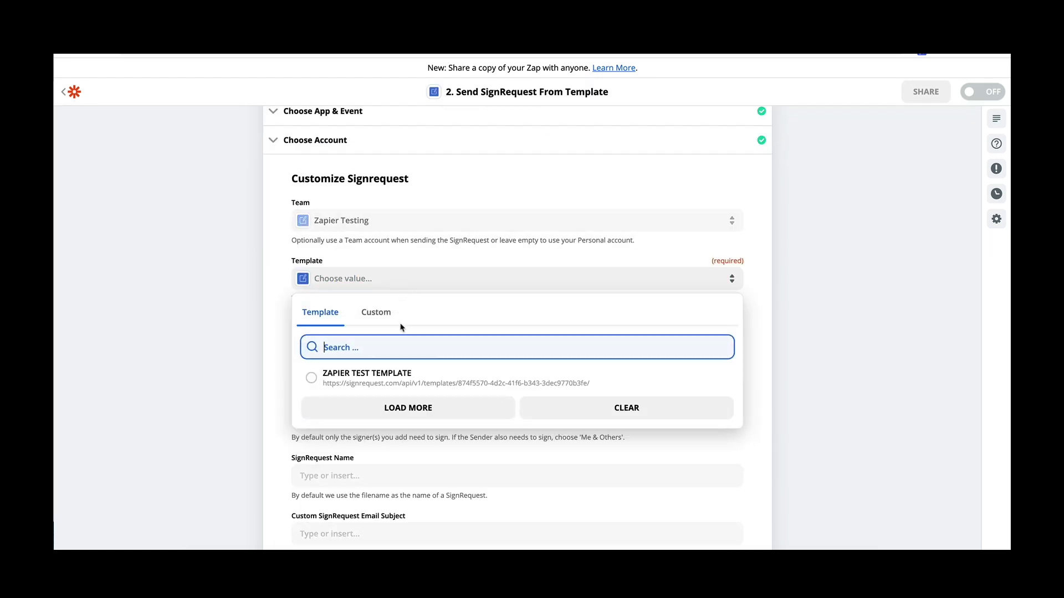
pyautogui.click(401, 387)
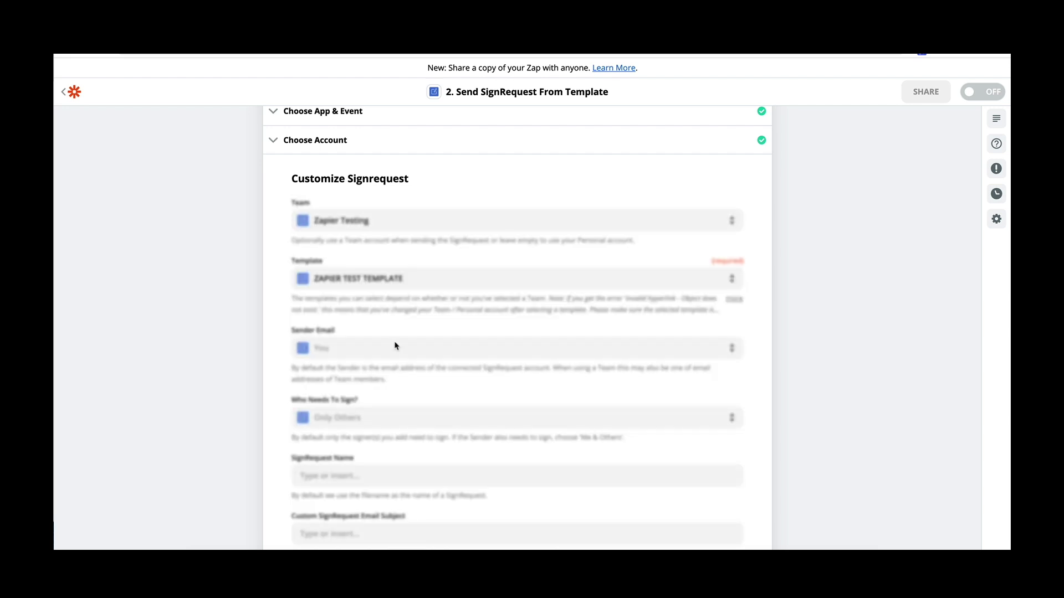
# Step: Map the required Signer Email field to the Email value from the Google Sheets row
pyautogui.scroll(-2, 387, 388)
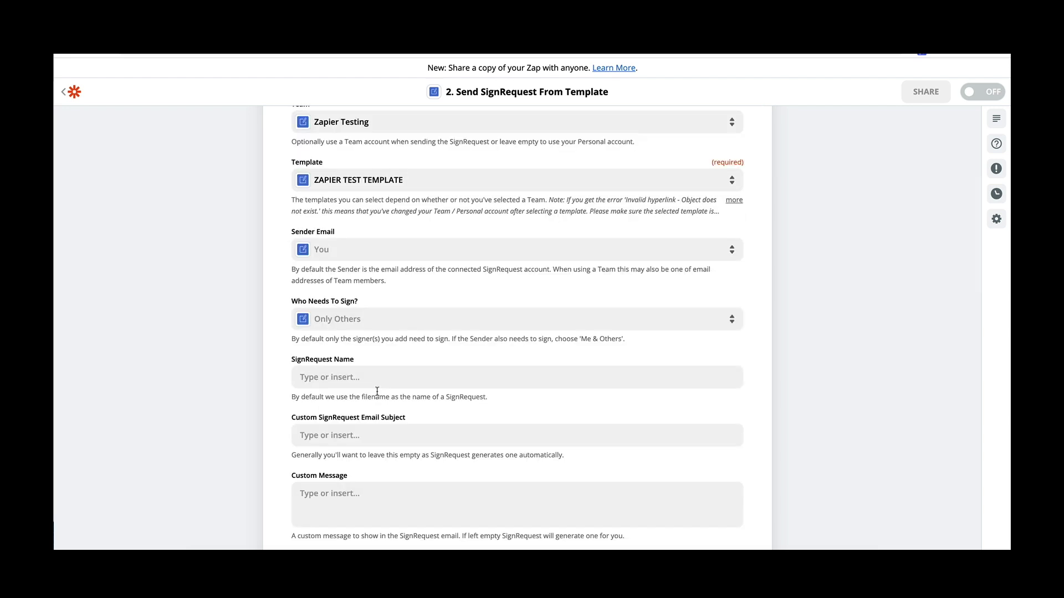
pyautogui.scroll(-4, 377, 391)
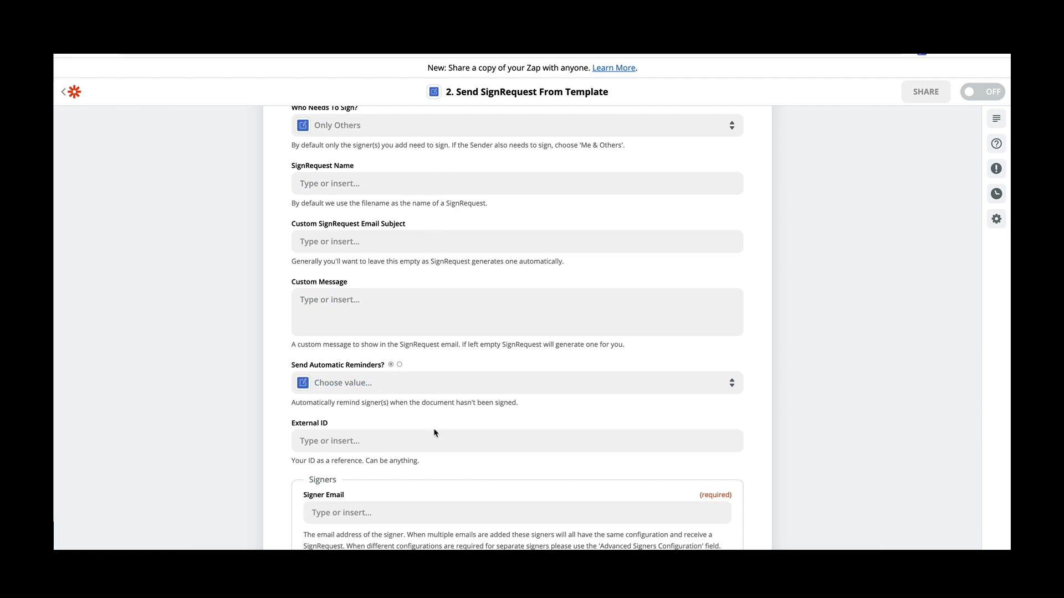
pyautogui.scroll(-6, 434, 433)
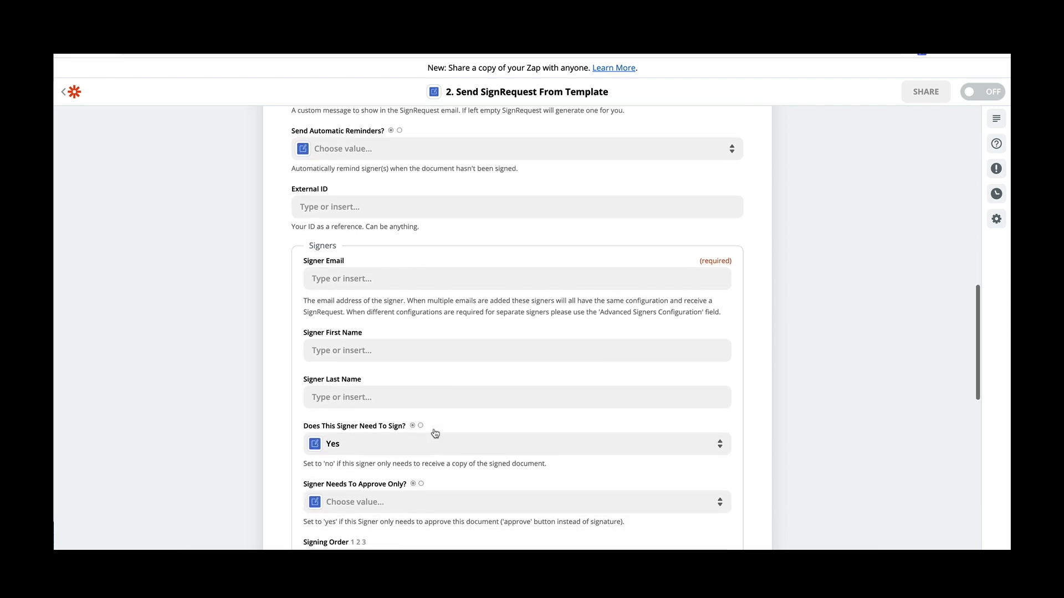
pyautogui.click(369, 216)
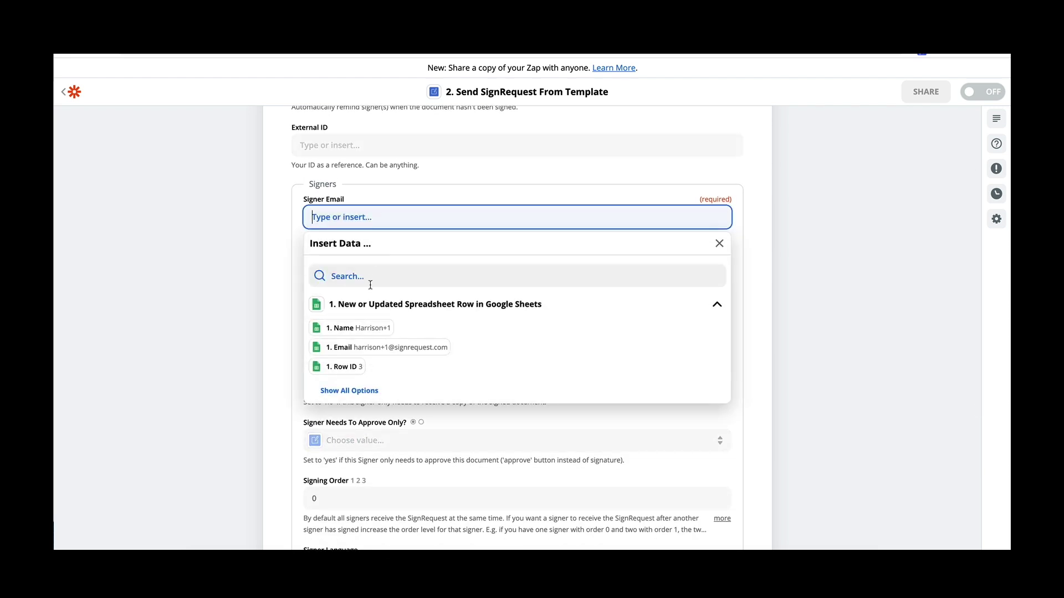
pyautogui.click(376, 348)
# Step: Copy the first signer's entry from the expanded help example into Advanced Signers Configuration and close the array with "]"
pyautogui.scroll(-5, 568, 314)
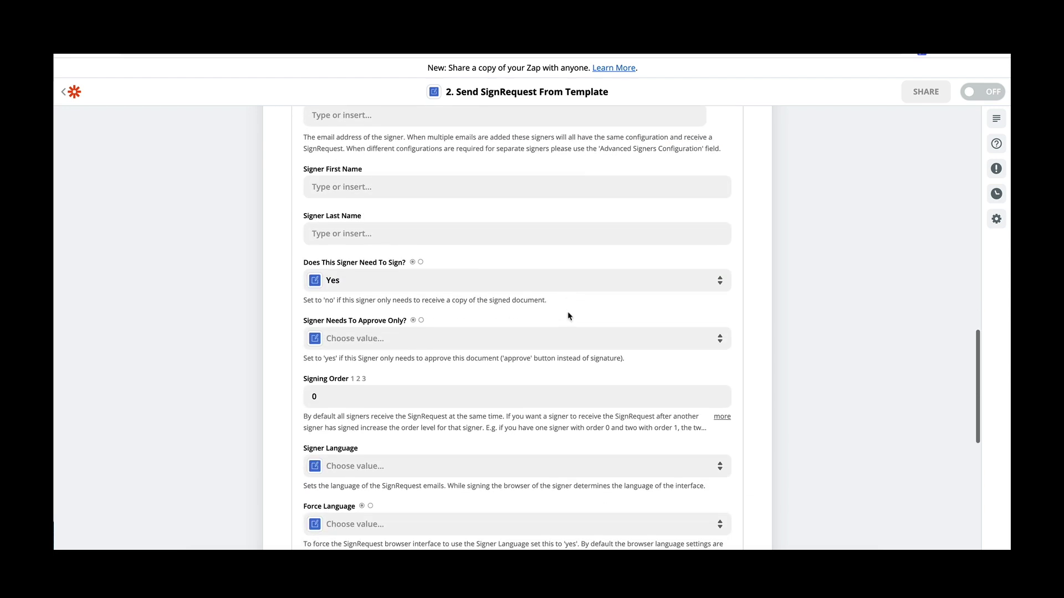
pyautogui.scroll(-4, 568, 312)
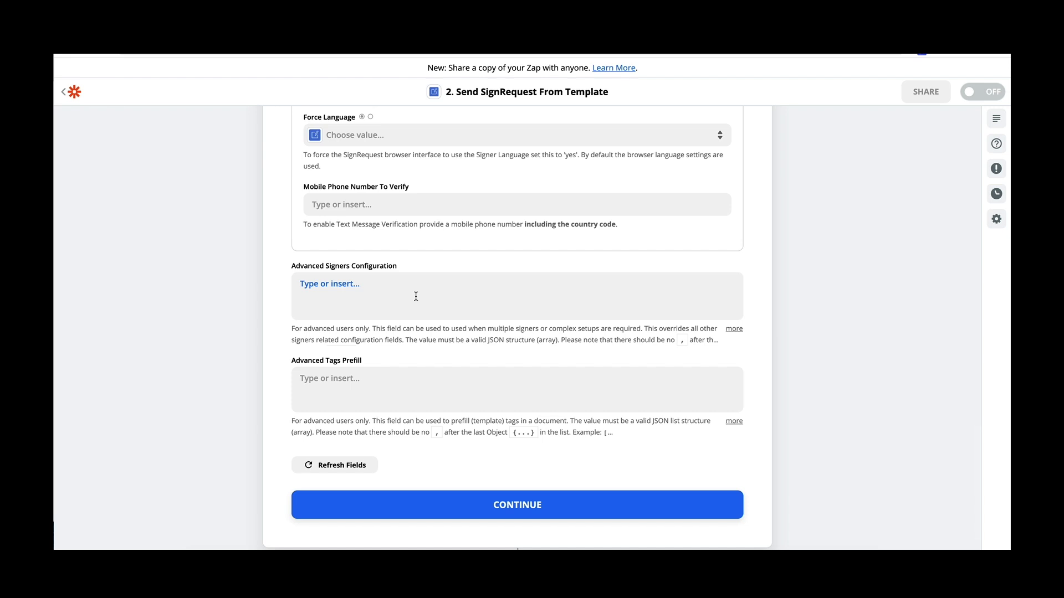
pyautogui.click(734, 330)
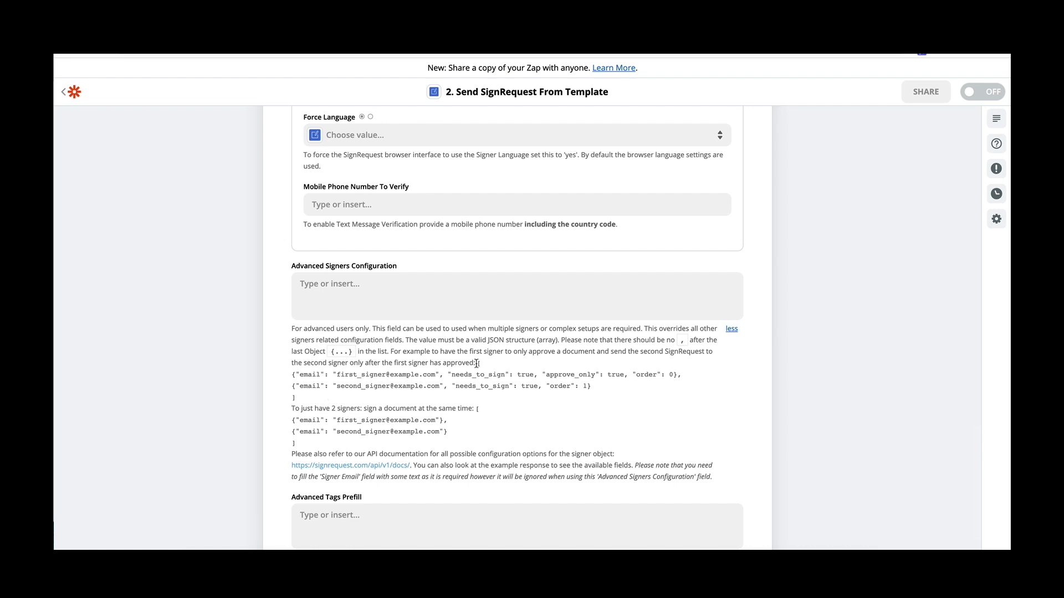
pyautogui.moveTo(477, 363); pyautogui.dragTo(675, 381)
pyautogui.hotkey('ctrl', 'c')
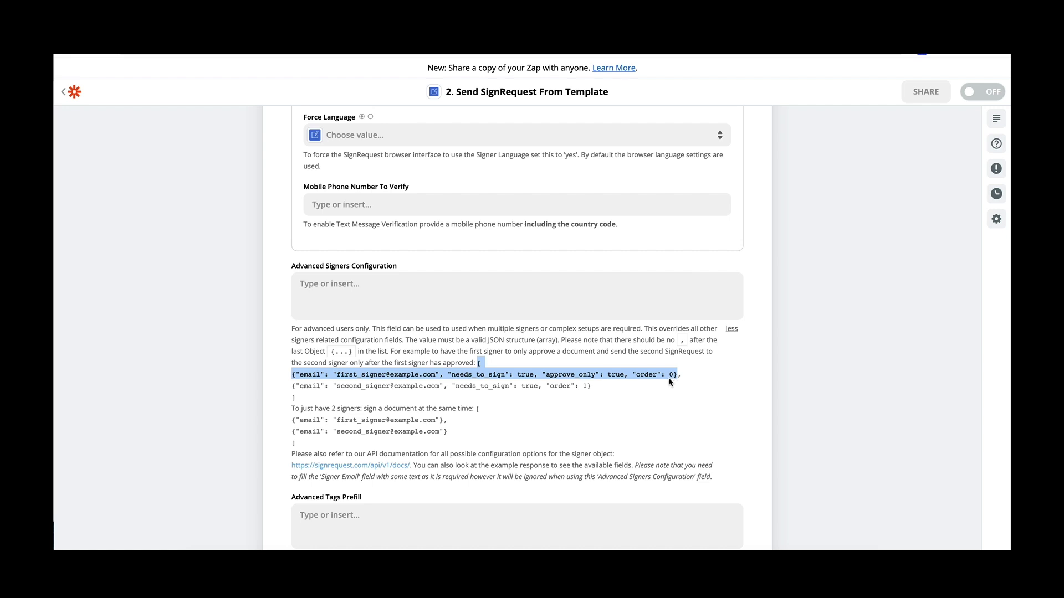
pyautogui.click(436, 289)
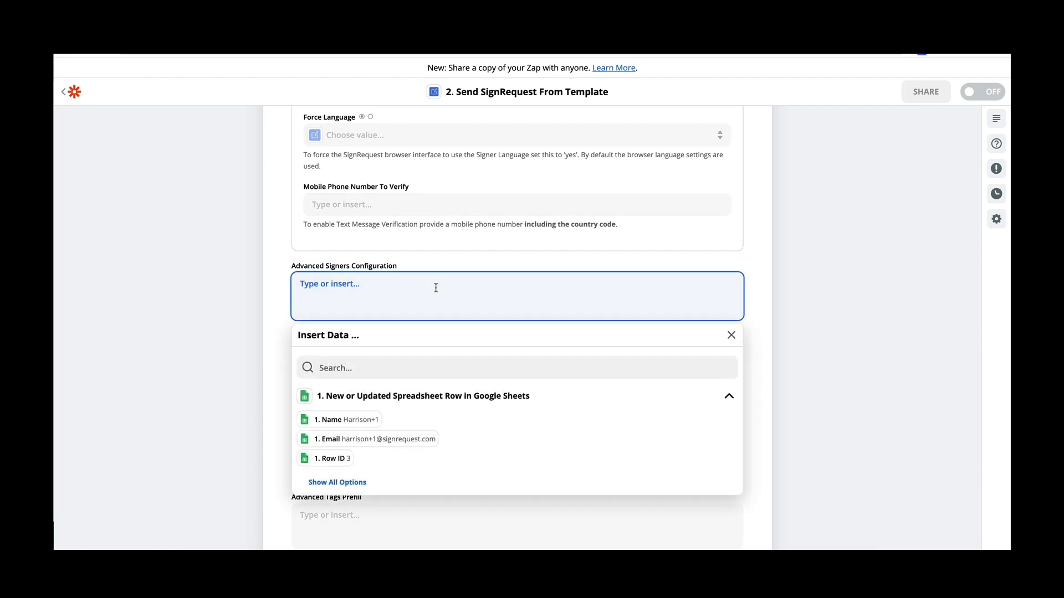
pyautogui.hotkey('ctrl', 'v')
pyautogui.press('Return')
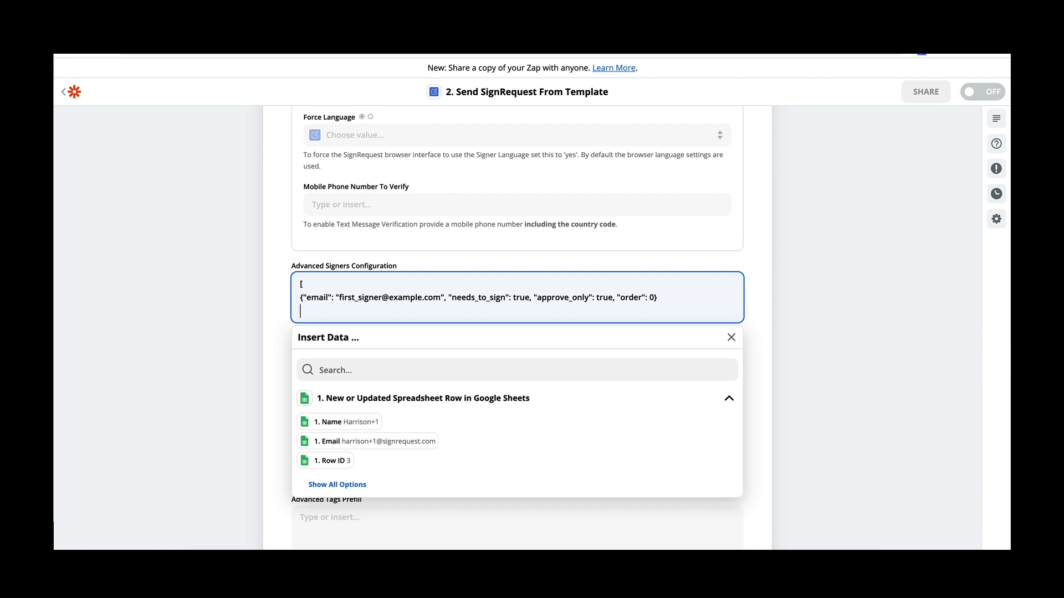
pyautogui.write(']')
# Step: Replace the example email address in the signer configuration with the Email value from the Google Sheets row
pyautogui.moveTo(441, 300); pyautogui.dragTo(340, 301)
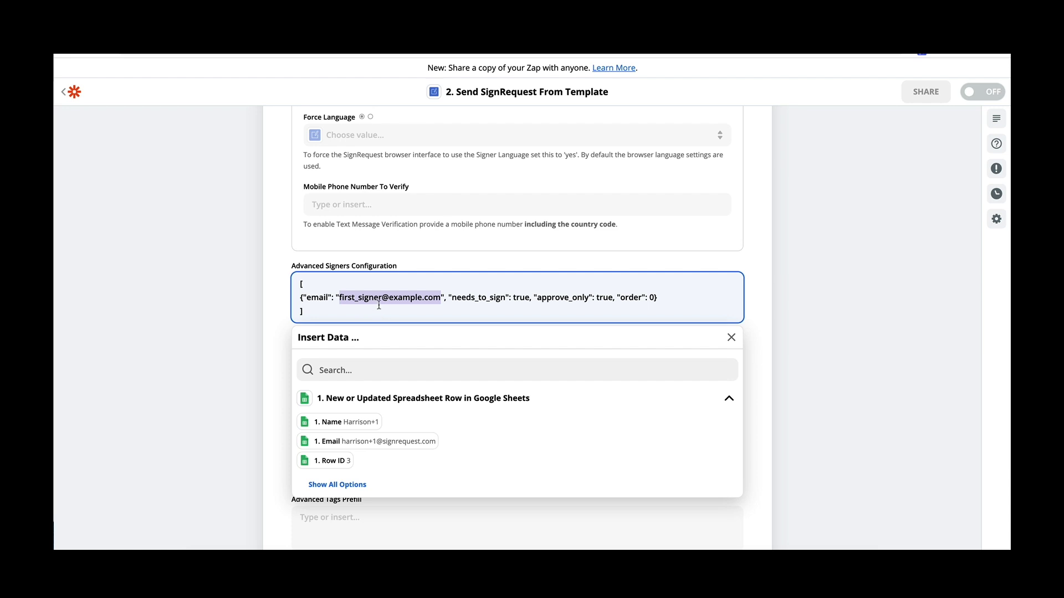
pyautogui.press('BackSpace')
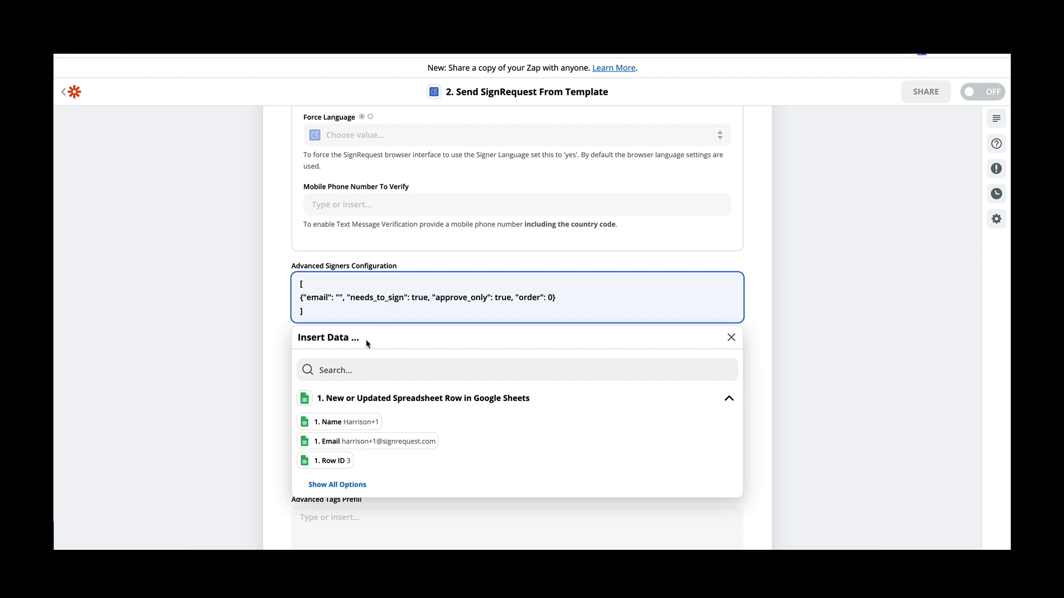
pyautogui.click(366, 441)
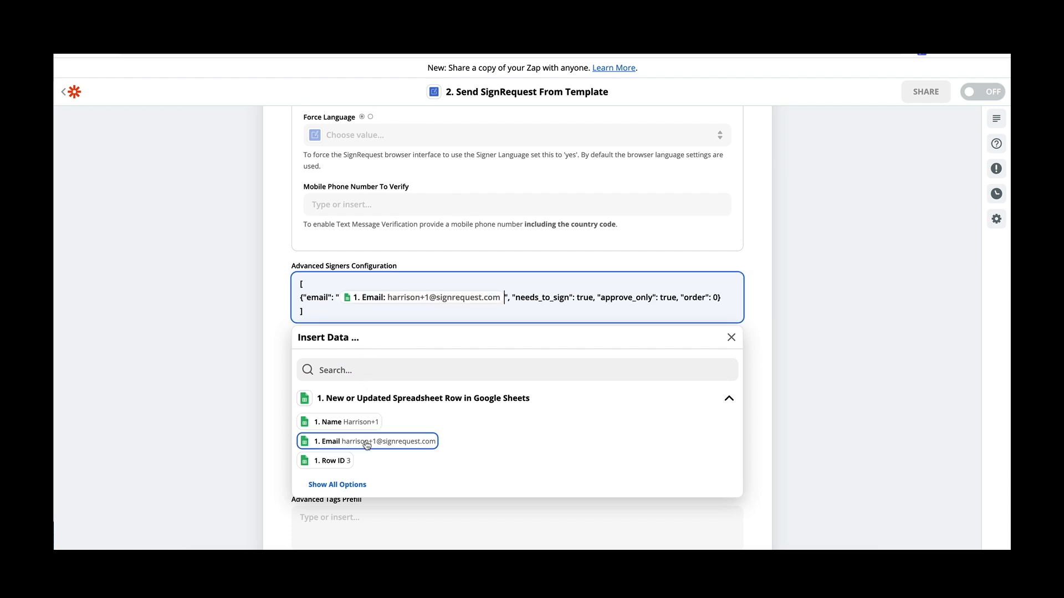
pyautogui.click(761, 306)
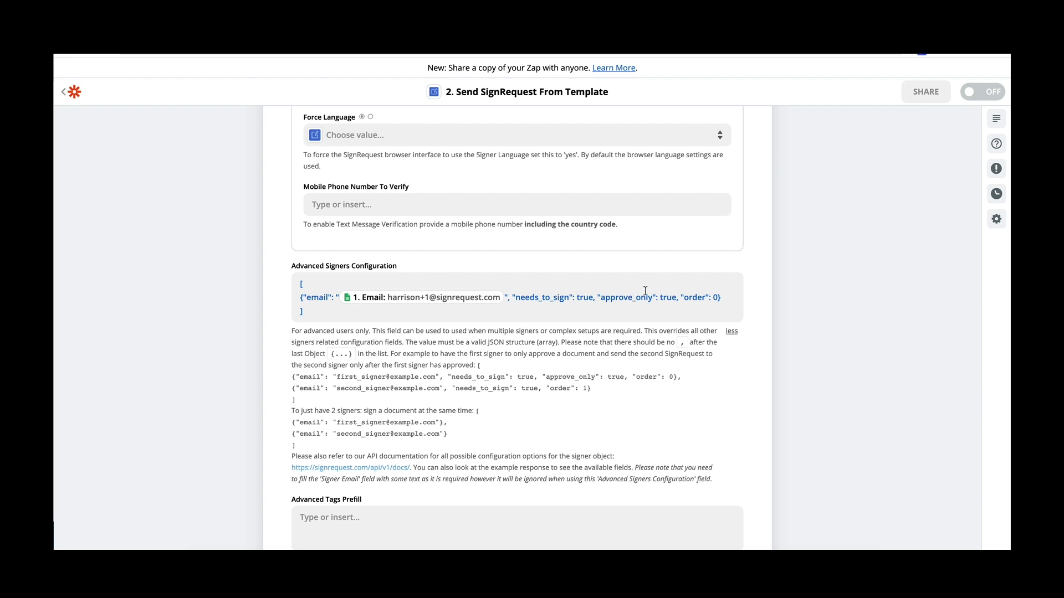
# Step: In the signer configuration, set approve_only to false and add "embed_url_user_id":"thiswillshowonthesigninglog" after the email entry
pyautogui.moveTo(660, 298); pyautogui.dragTo(676, 298)
pyautogui.write('false')
pyautogui.write('"embed_url_user_id":"thiswillshowonthesigninglog",')
pyautogui.click(759, 310)
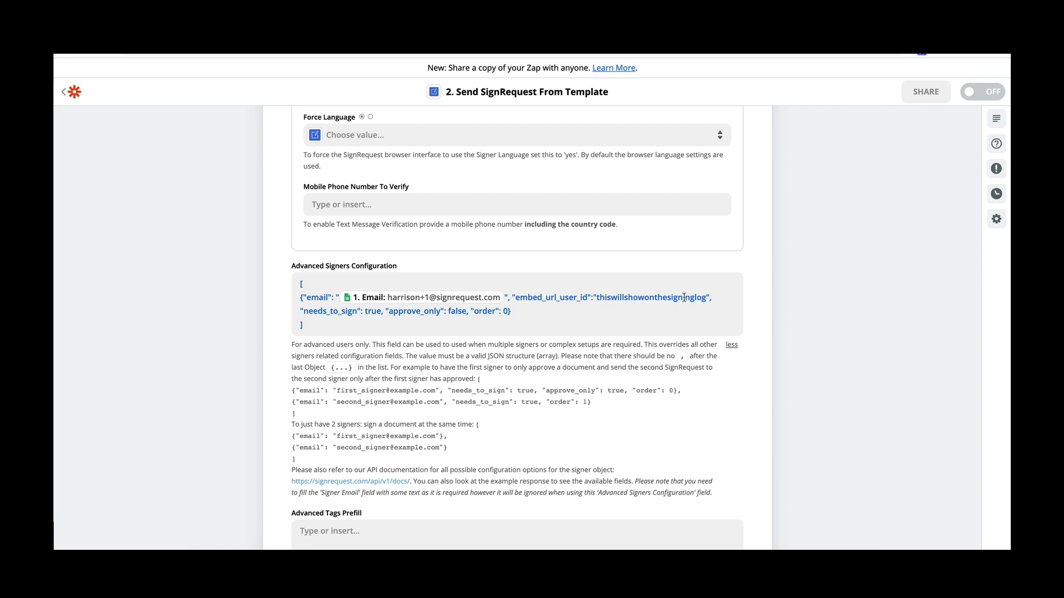
pyautogui.moveTo(708, 297); pyautogui.dragTo(596, 304)
pyautogui.click(716, 300)
pyautogui.scroll(-5, 601, 398)
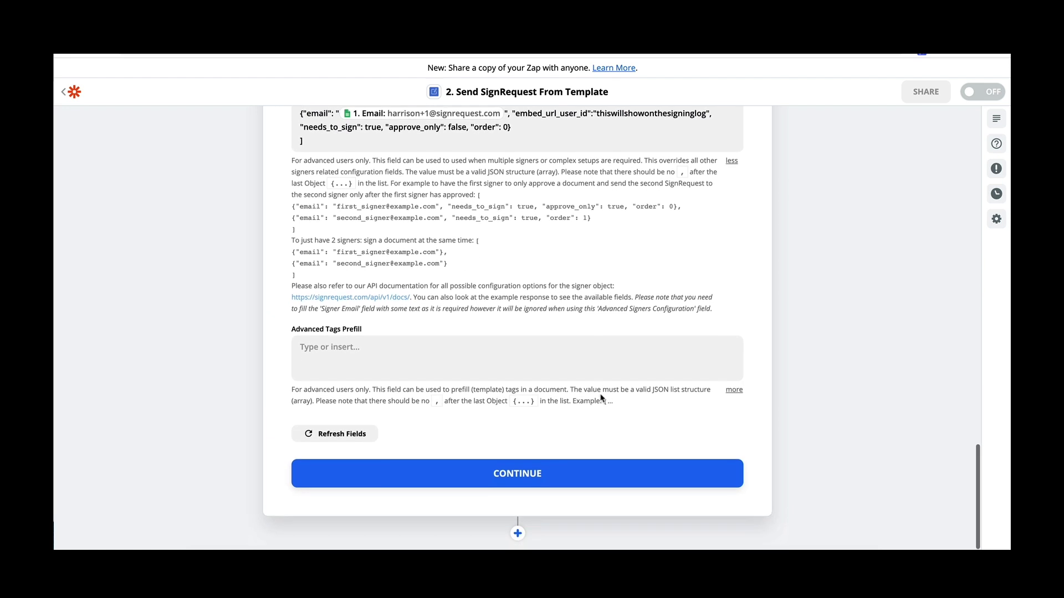
# Step: Finish customizing the SignRequest action and send a test signrequest with the configured data
pyautogui.click(589, 445)
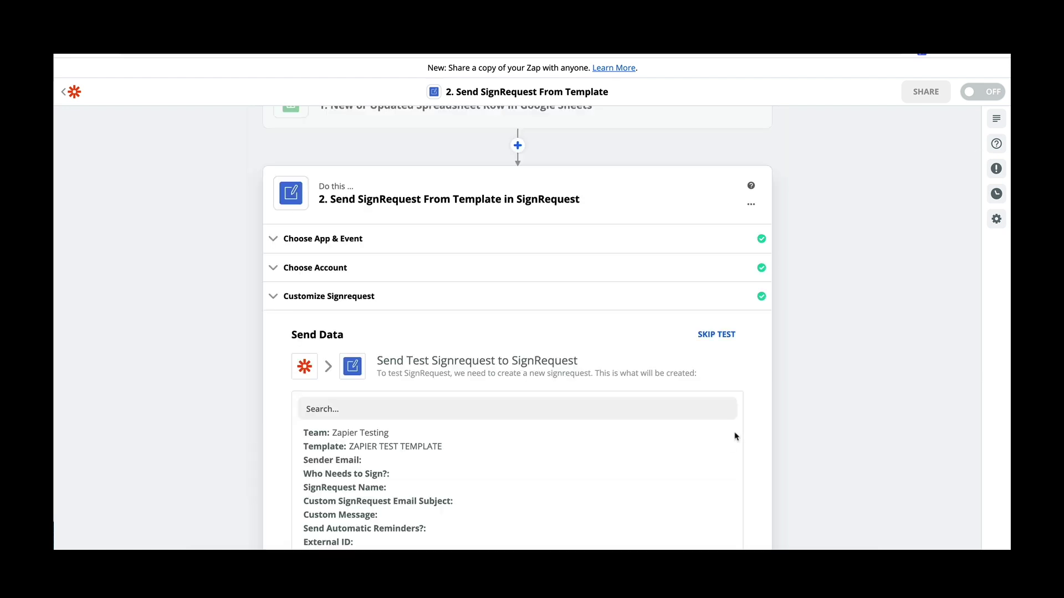
pyautogui.scroll(-4, 757, 430)
pyautogui.scroll(-6, 689, 465)
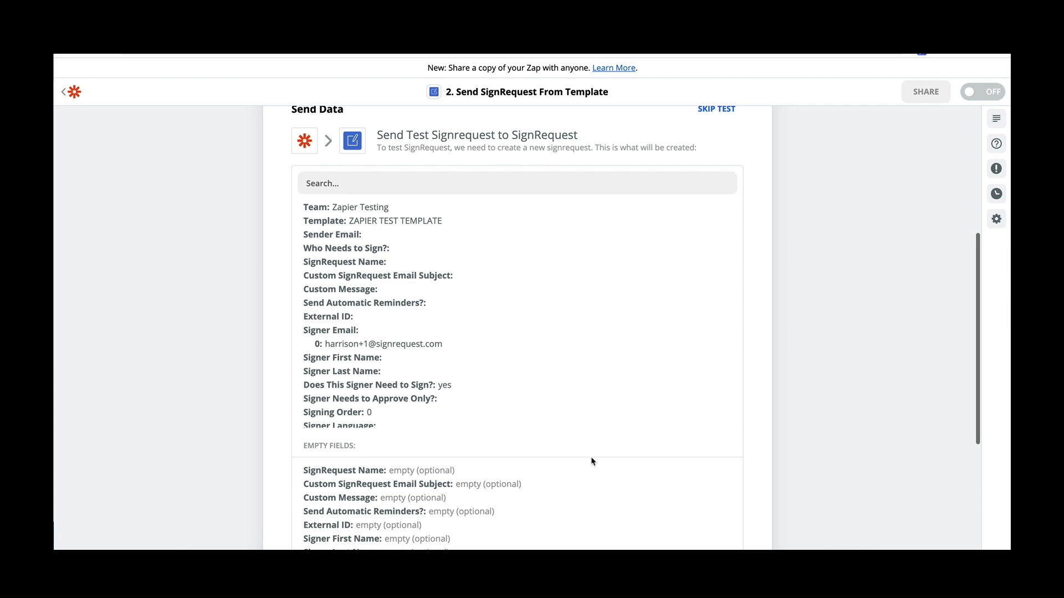
pyautogui.click(619, 393)
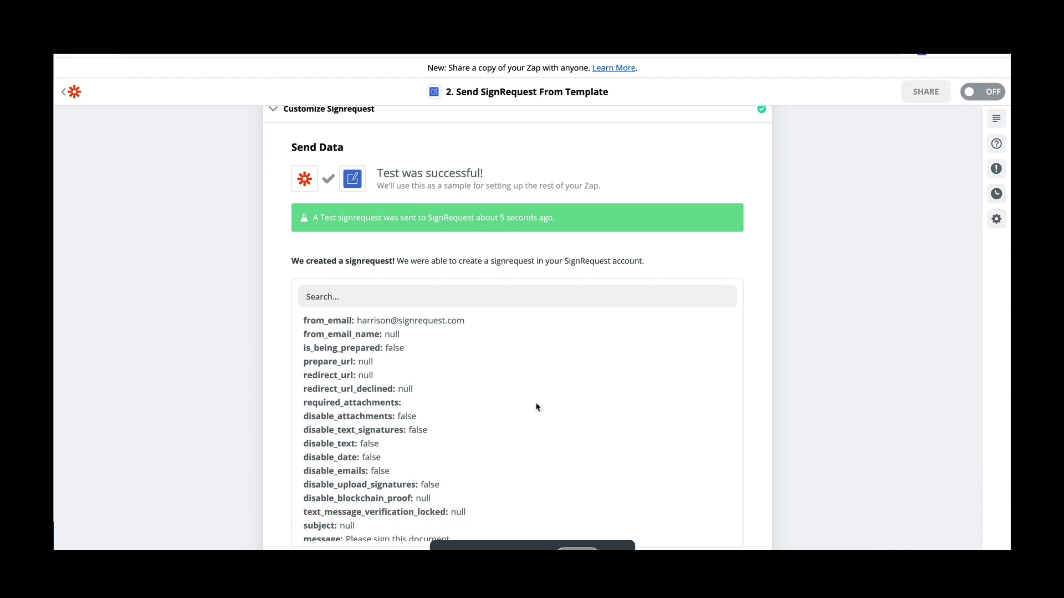
# Step: Copy the signer's embed_url value from the response data of the successful test
pyautogui.scroll(-6, 511, 408)
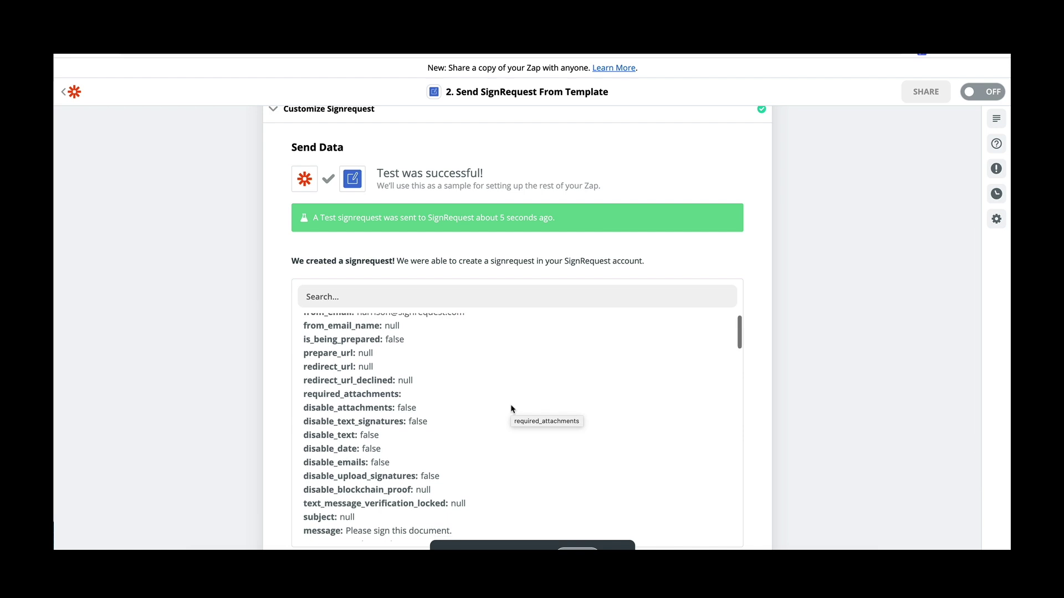
pyautogui.scroll(-7, 511, 409)
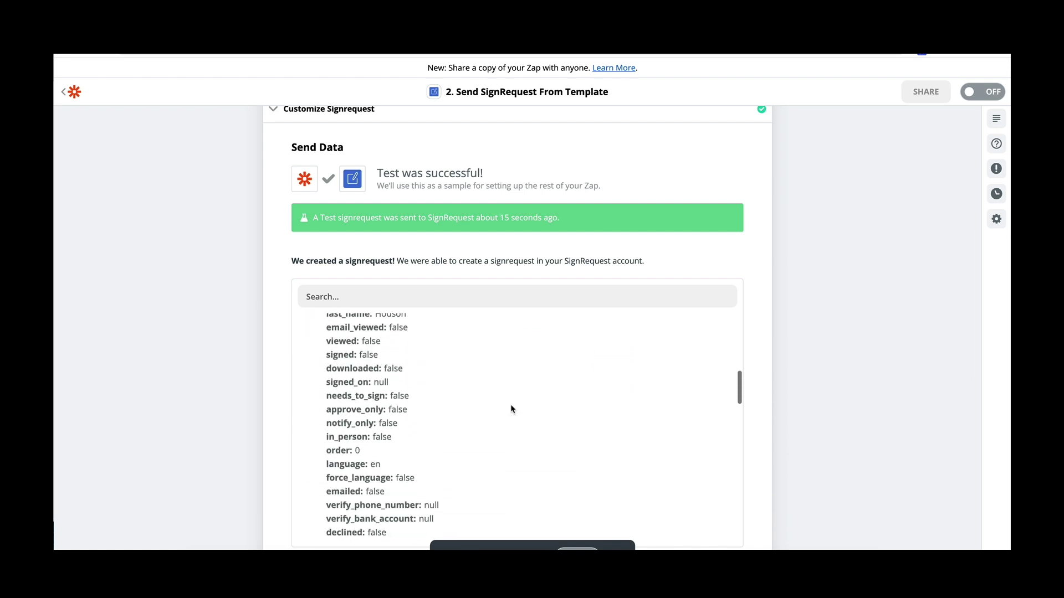
pyautogui.scroll(-8, 511, 409)
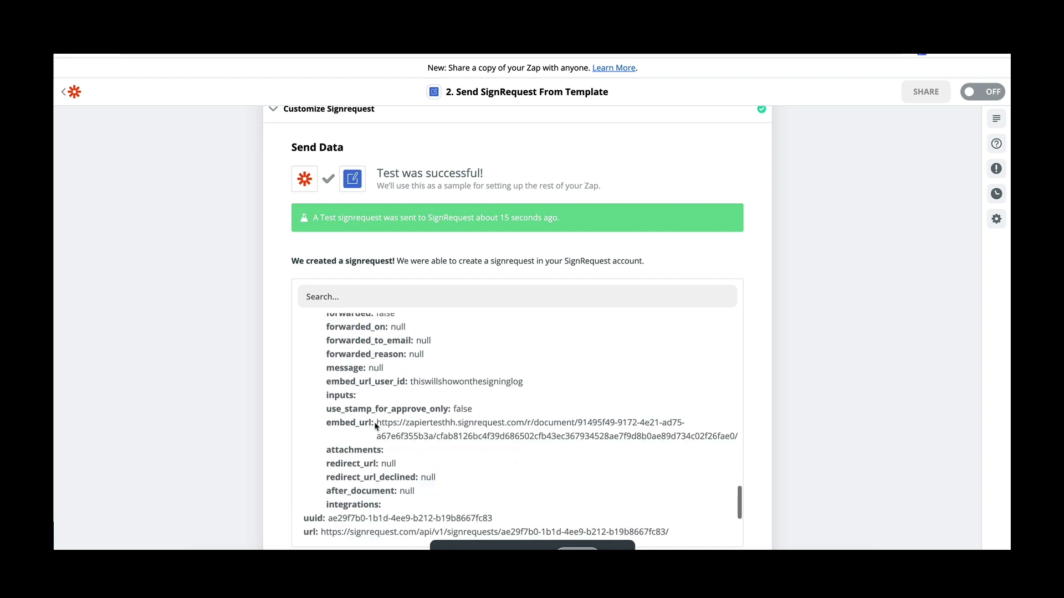
pyautogui.moveTo(377, 422); pyautogui.dragTo(712, 443)
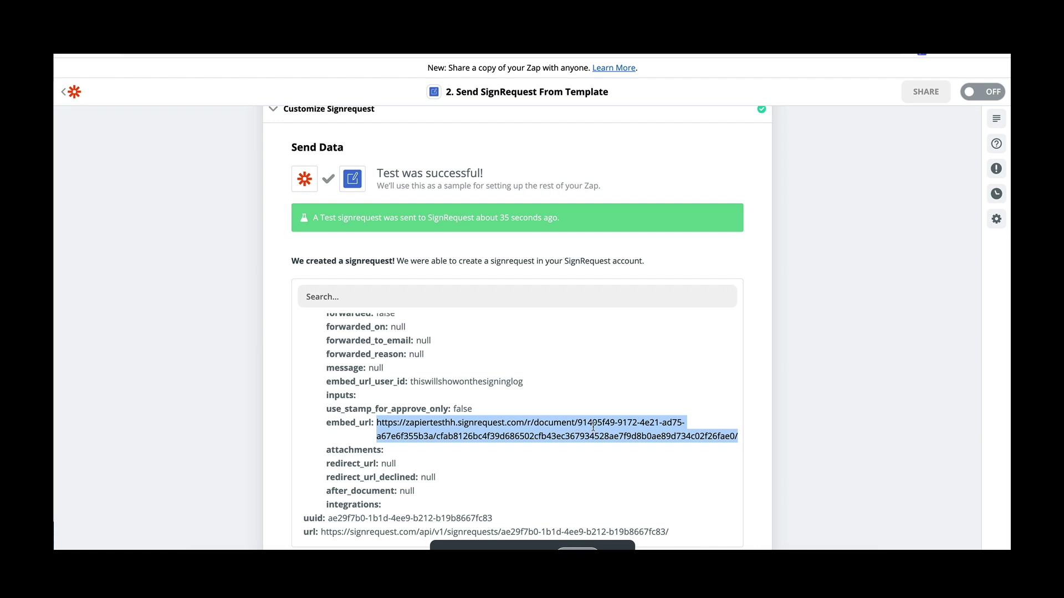
pyautogui.rightClick(521, 427)
pyautogui.click(541, 456)
# Step: Open a new incognito browser window and load the copied embed URL in it
pyautogui.click(131, 6)
pyautogui.click(168, 42)
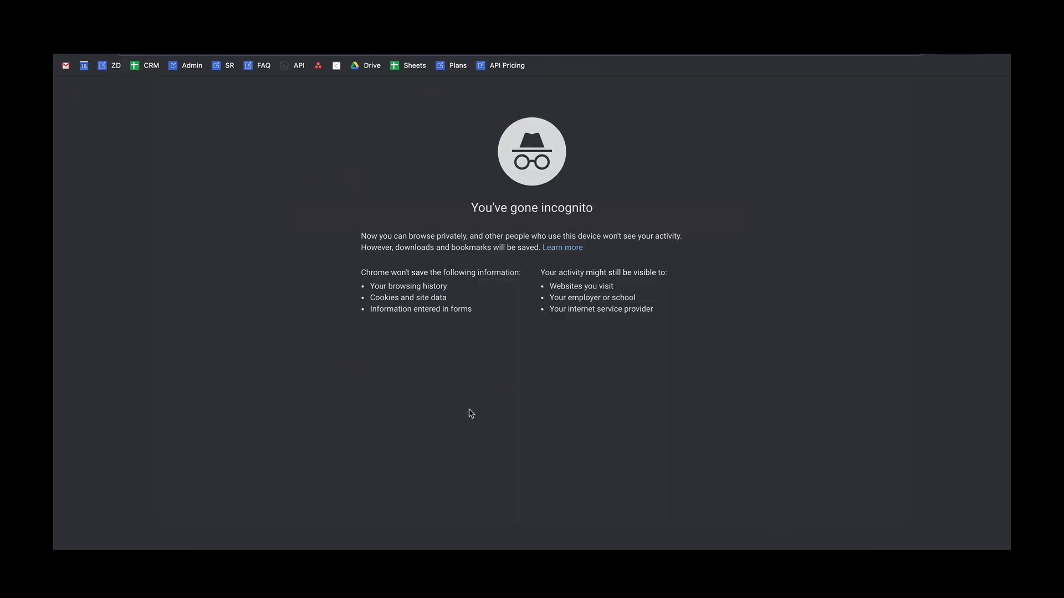
pyautogui.press('super+v')
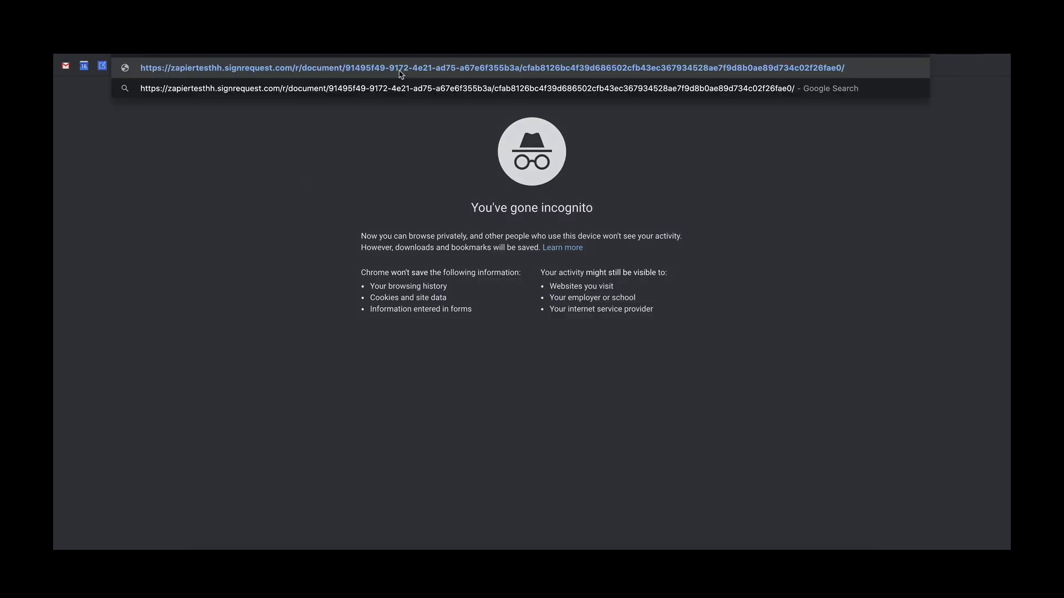
pyautogui.press('Return')
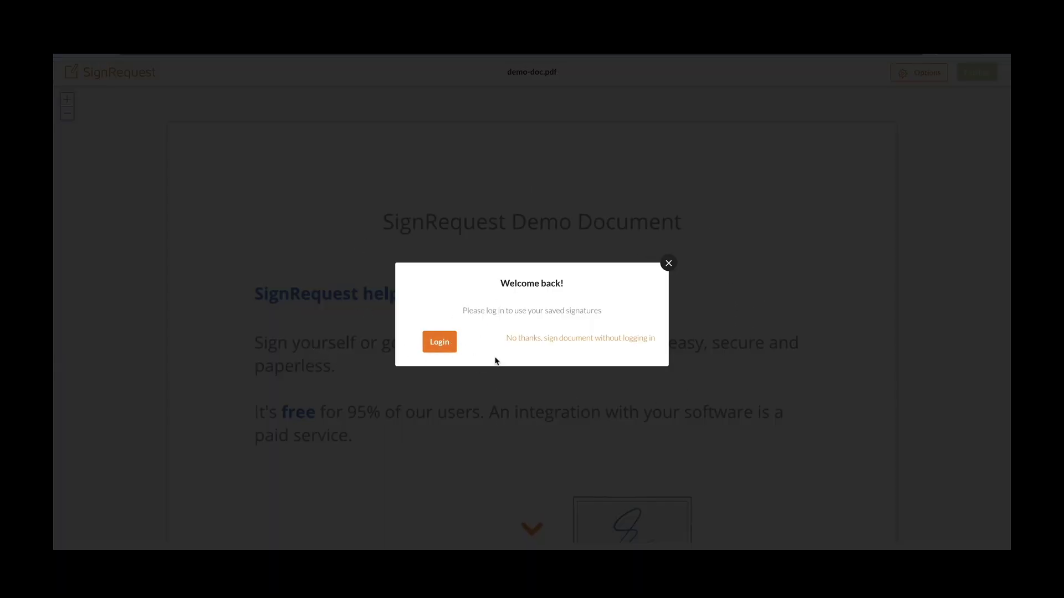
# Step: Without logging in, complete demo-doc.pdf with name "Test", date Jun 18, 2020 and signature "test", then finalize, accept the terms and sign
pyautogui.click(559, 343)
pyautogui.click(533, 529)
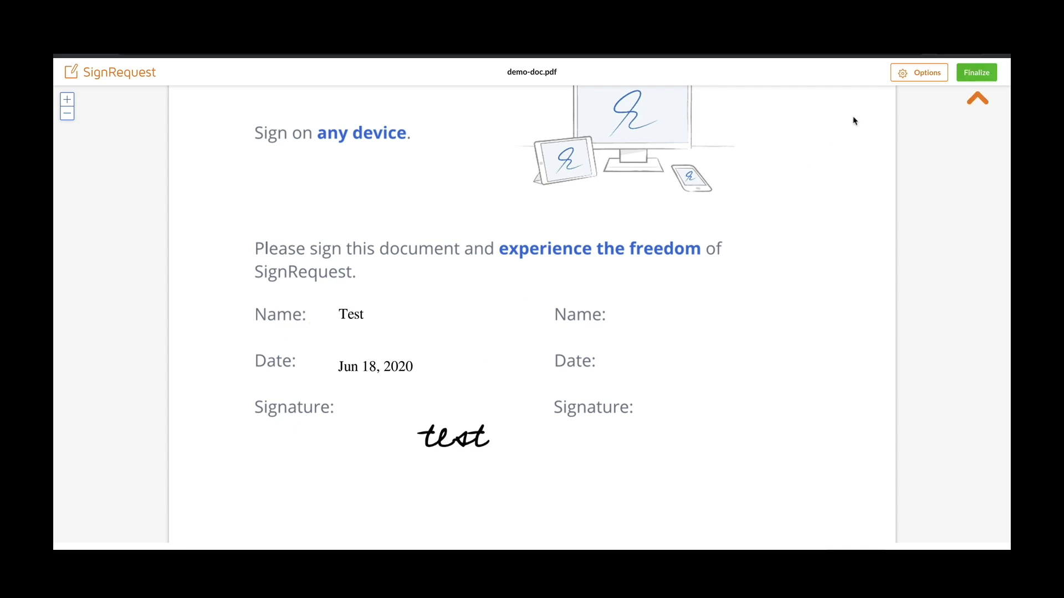
pyautogui.click(975, 75)
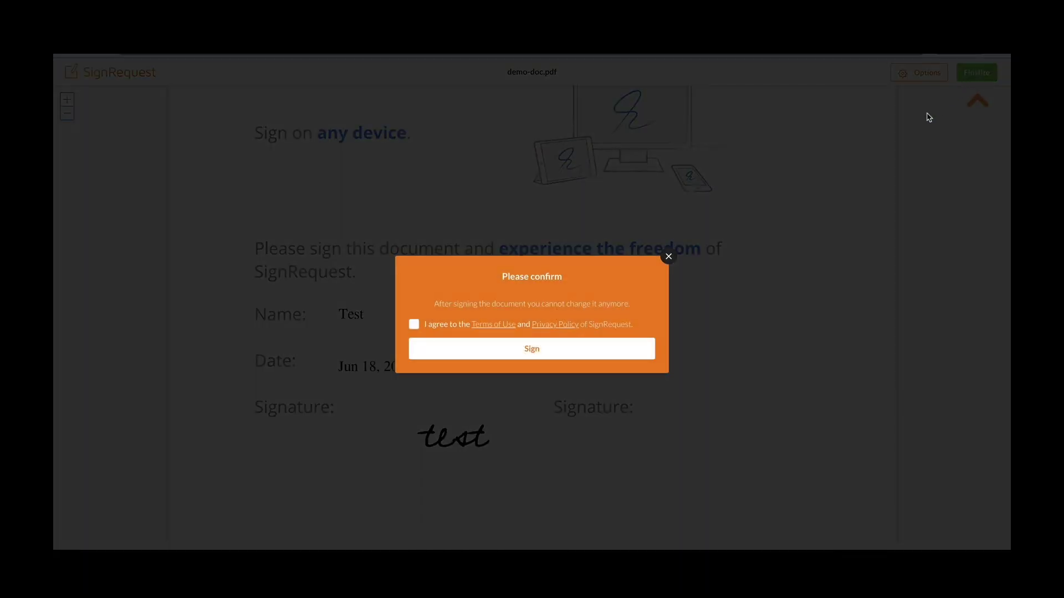
pyautogui.click(653, 346)
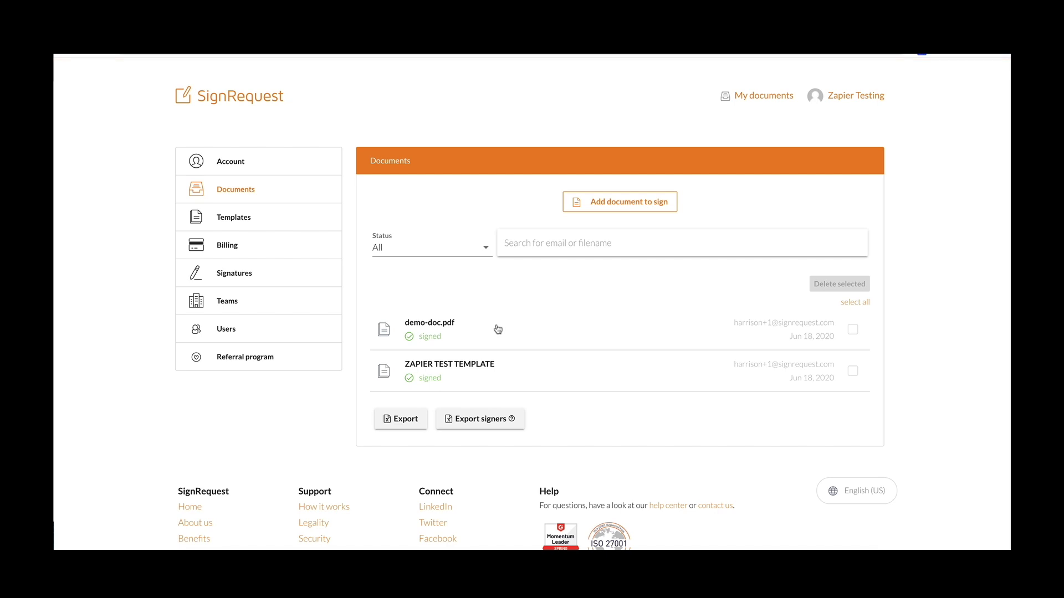
# Step: Open the signing log of the signed demo-doc.pdf from SignRequest's documents and examine the signer's unique identifier statement
pyautogui.click(497, 329)
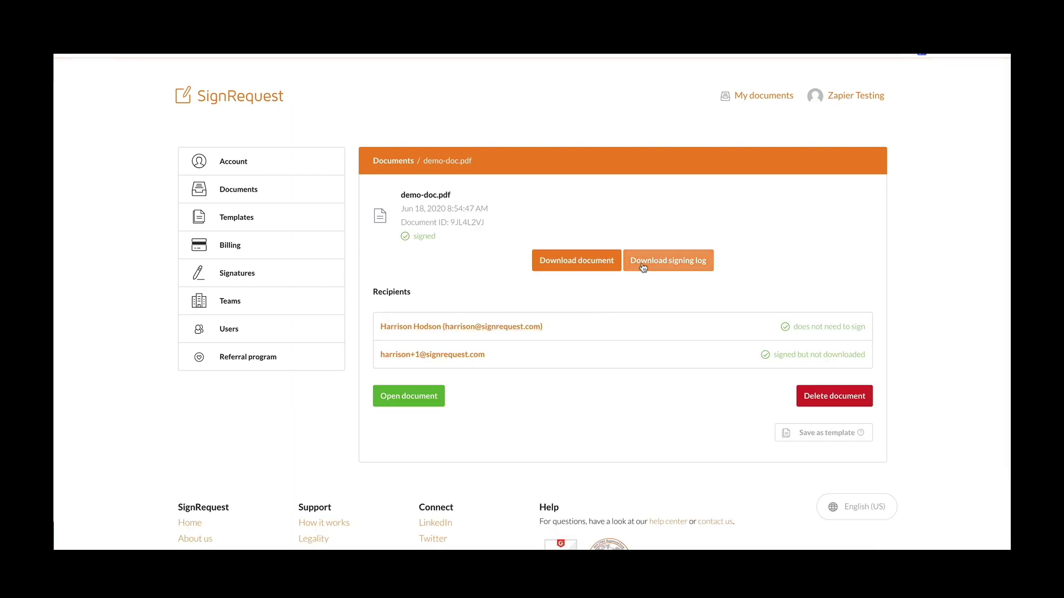
pyautogui.click(643, 267)
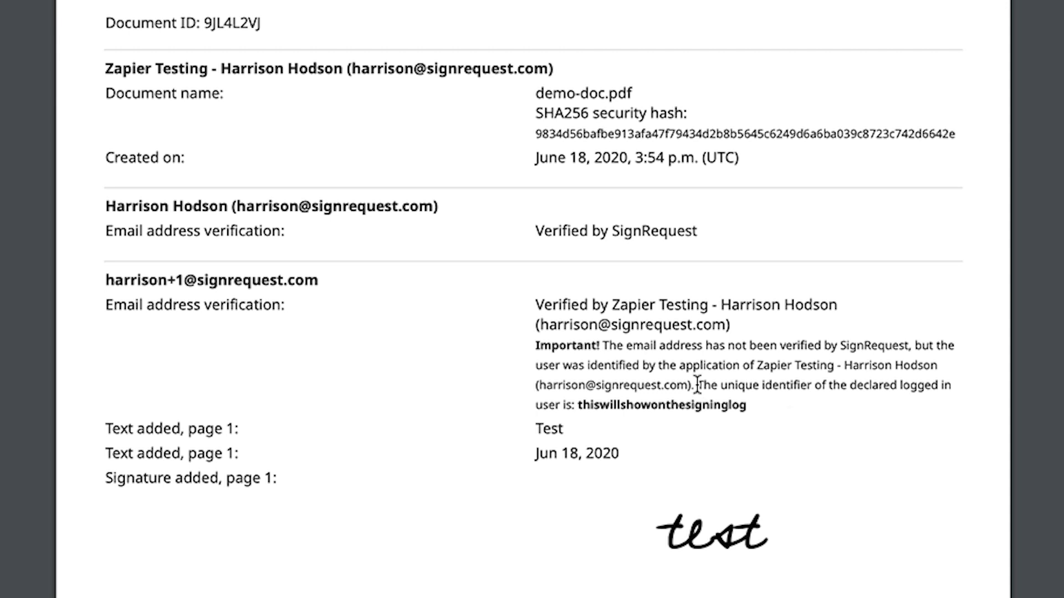
pyautogui.moveTo(699, 388); pyautogui.dragTo(754, 413)
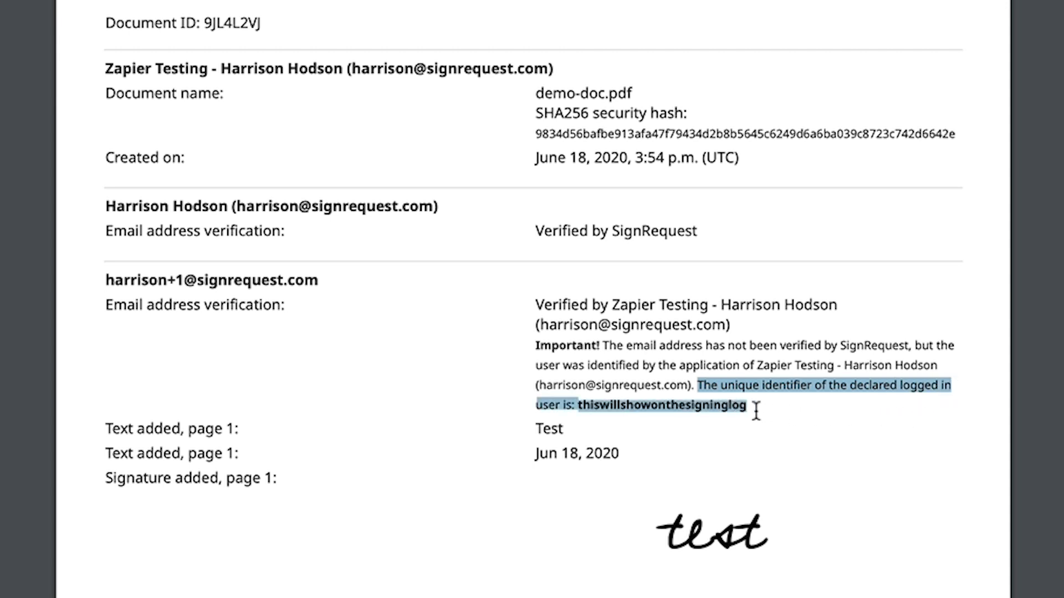
pyautogui.click(768, 414)
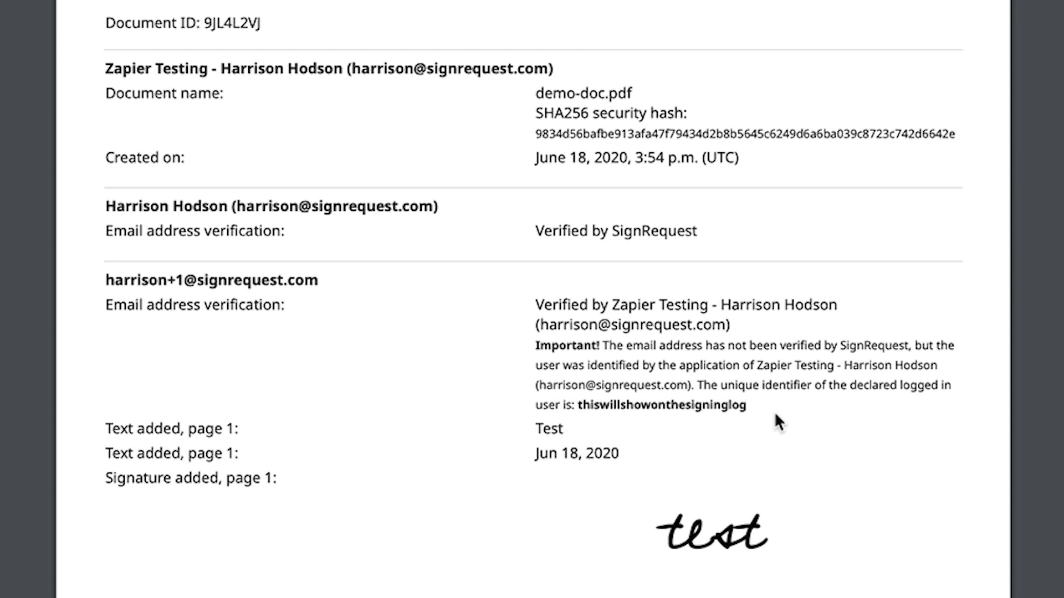